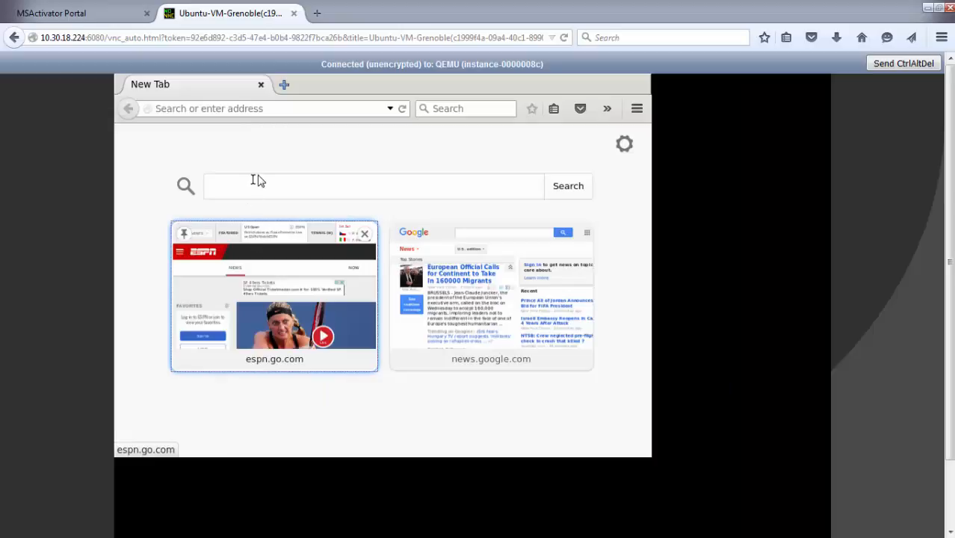
- Request espn.go.com in the Ubuntu VM's browser and sign in to the MSActivator Portal with the prefilled credentials
{"action": "left_click", "coordinate": [256, 278]}
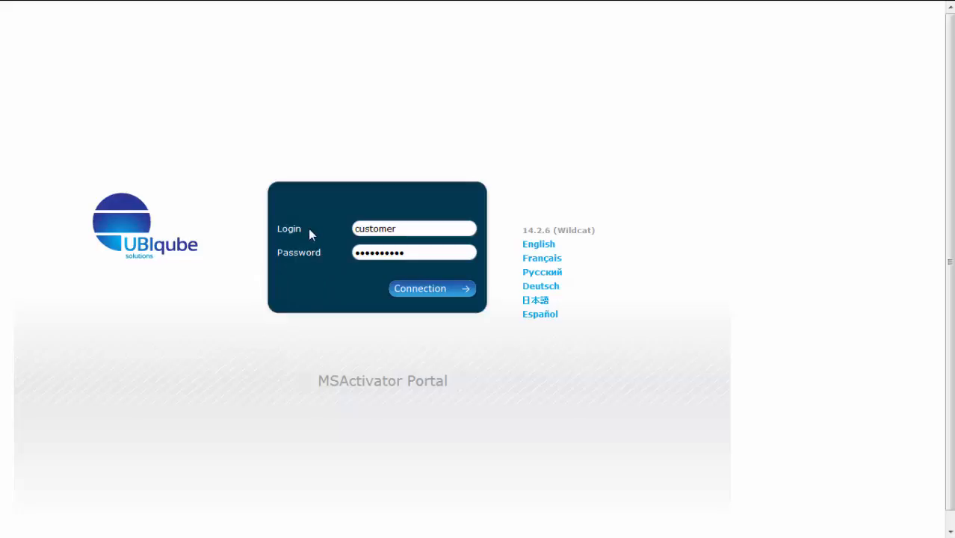
{"action": "left_click", "coordinate": [418, 294]}
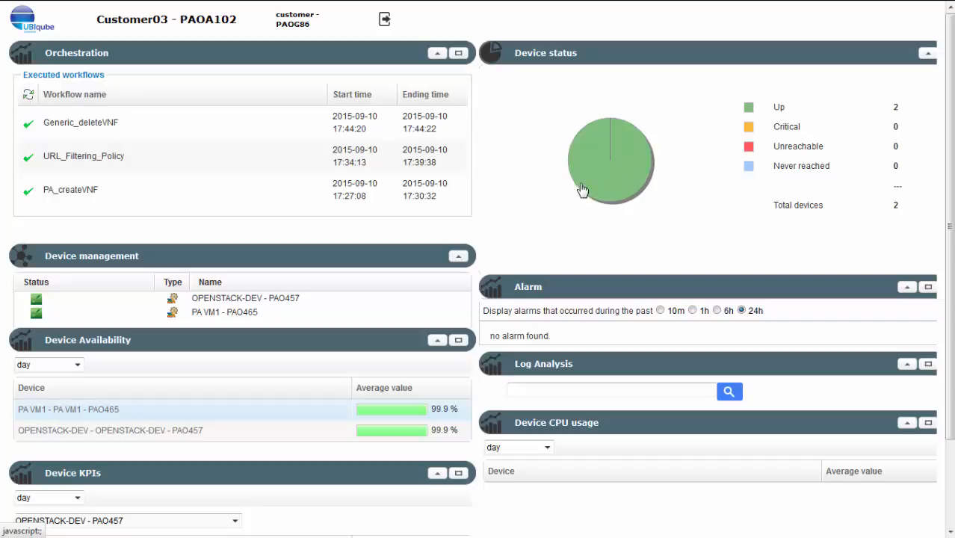
- Review the Nova instances and the blank new-instance form in the OPENSTACK-DEV device's Service Management, cancelling without adding an instance
{"action": "left_click", "coordinate": [235, 301]}
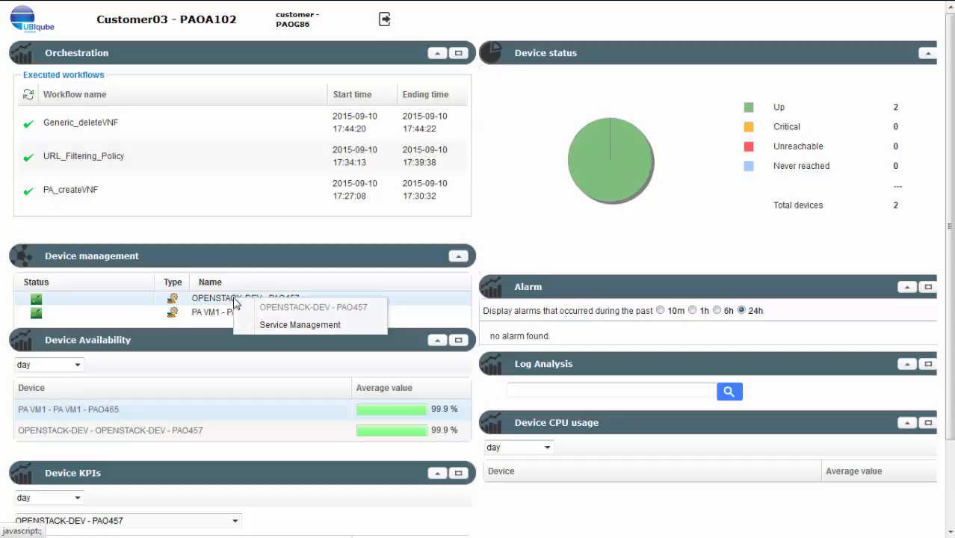
{"action": "left_click", "coordinate": [262, 325]}
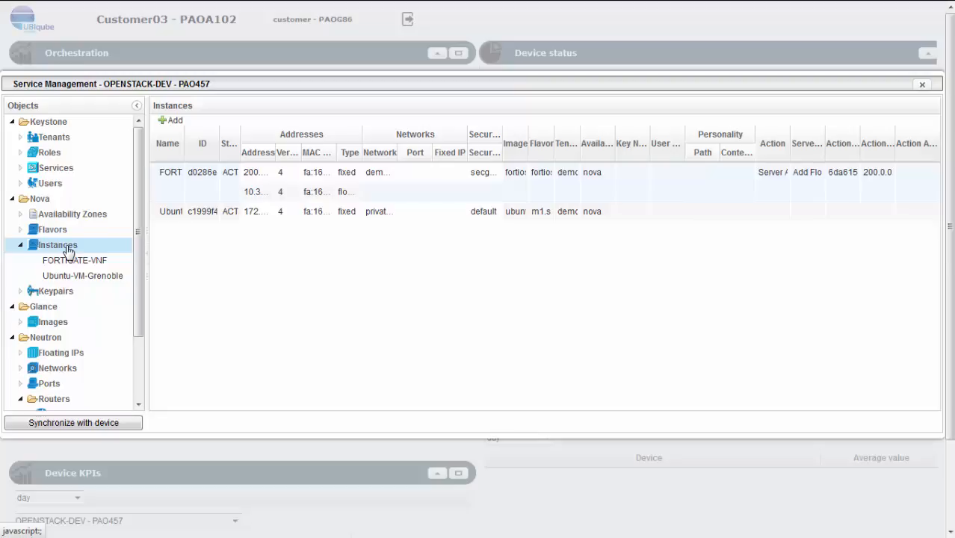
{"action": "left_click", "coordinate": [171, 122]}
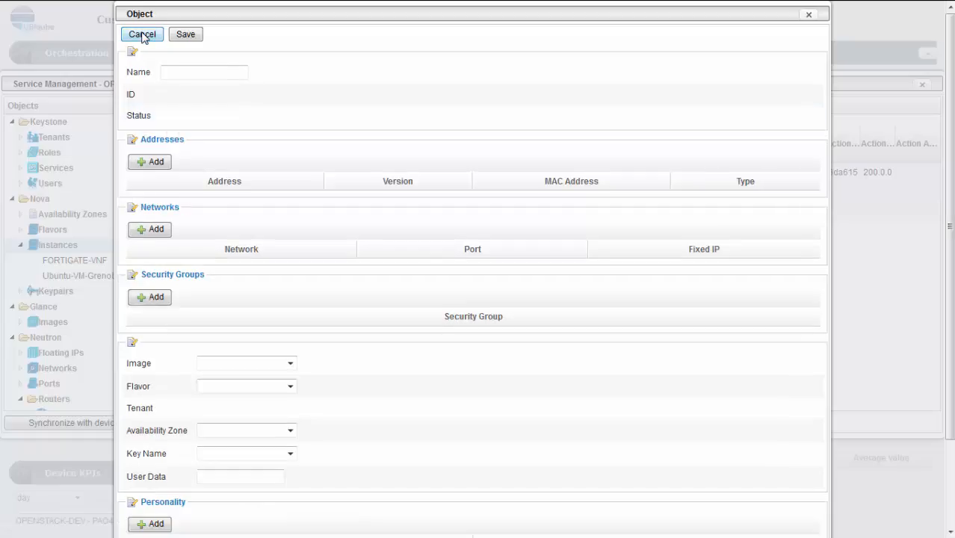
{"action": "key", "text": "Escape"}
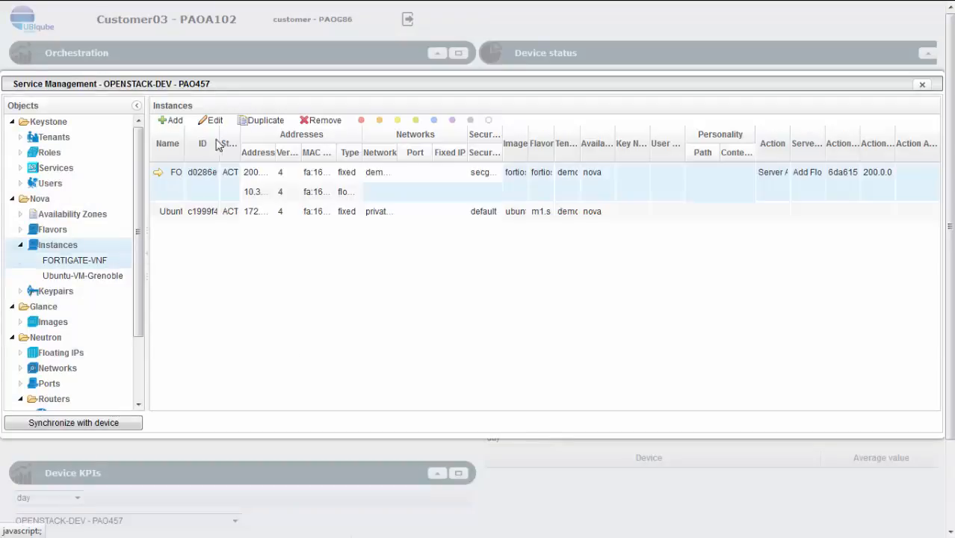
{"action": "left_click", "coordinate": [192, 177]}
{"action": "left_click", "coordinate": [921, 85]}
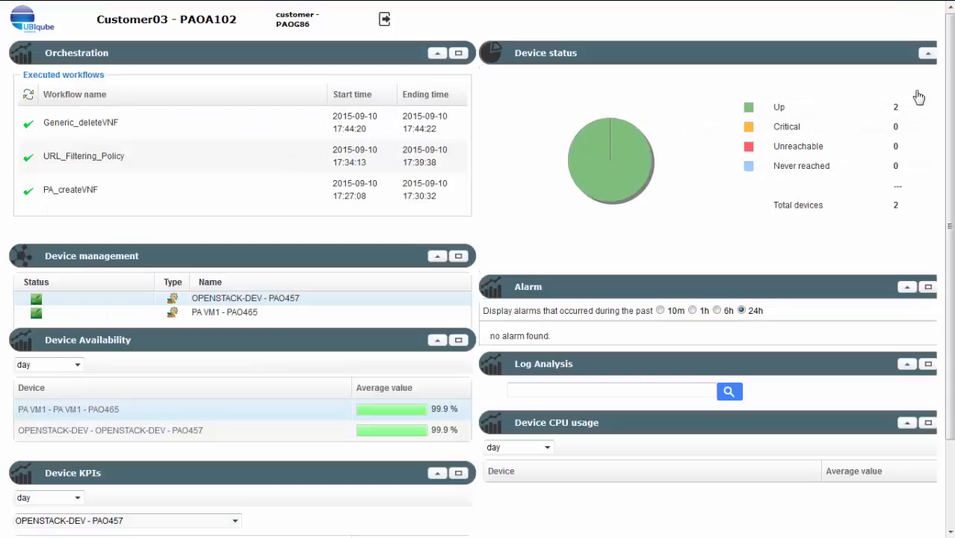
- Select the PA_createVNF workflow in the expanded Orchestration view and open its parameter details
{"action": "left_click", "coordinate": [459, 53]}
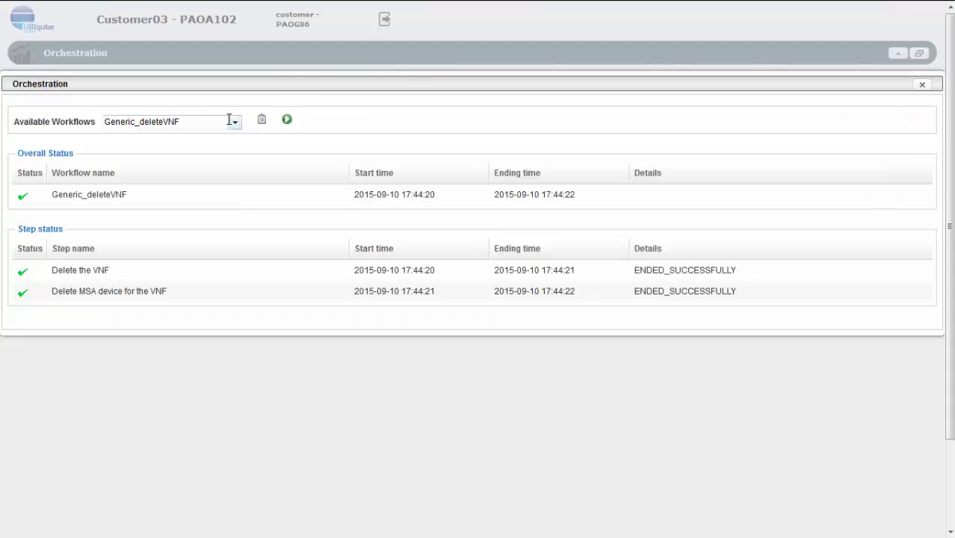
{"action": "left_click", "coordinate": [234, 121]}
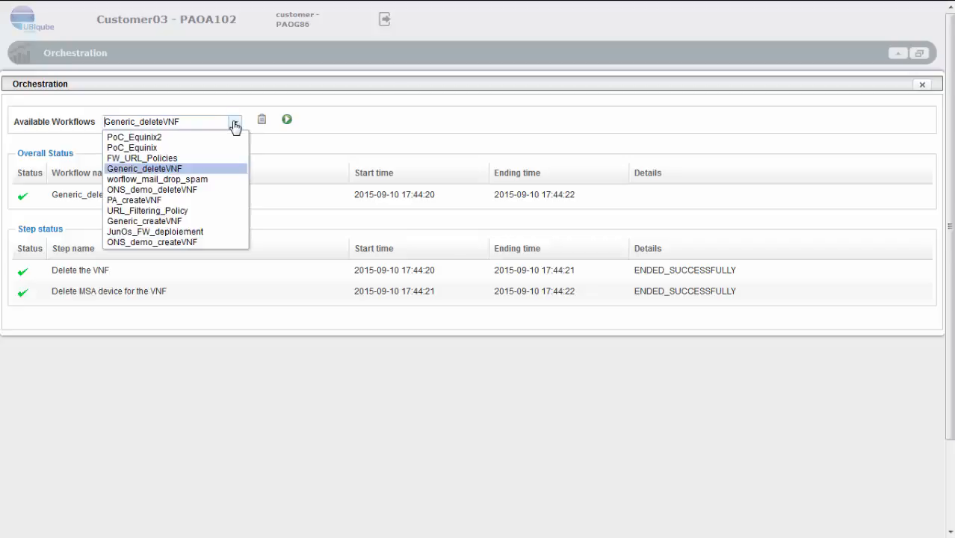
{"action": "left_click", "coordinate": [178, 202]}
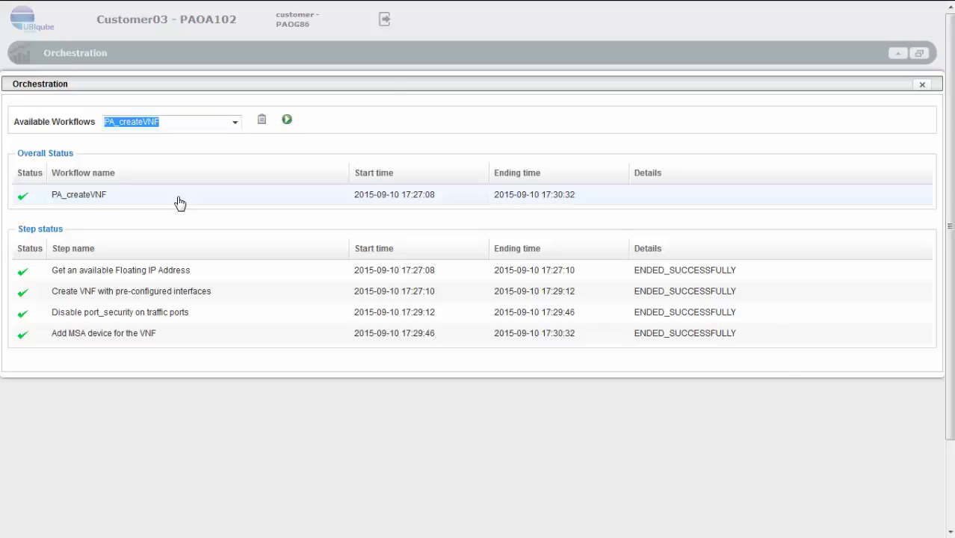
{"action": "left_click", "coordinate": [262, 122]}
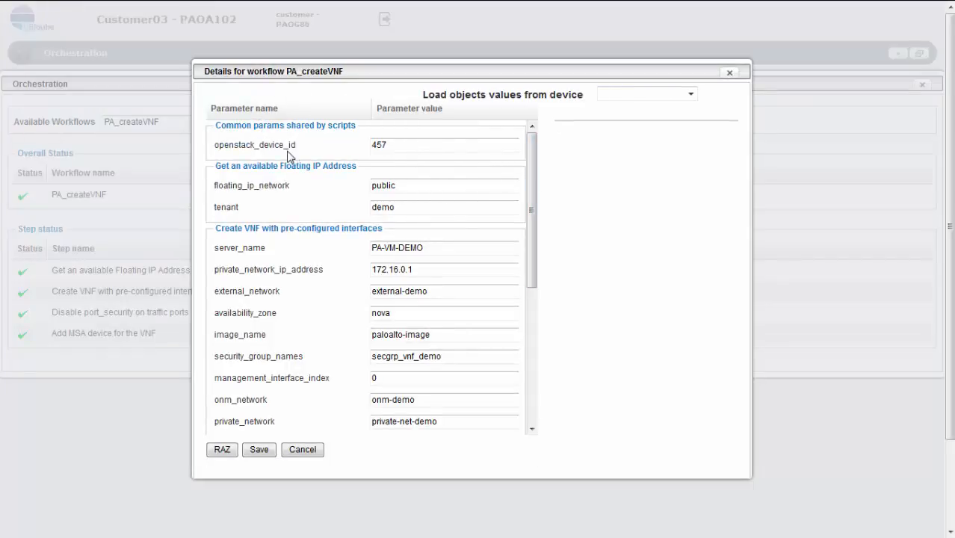
- Set PA_createVNF's managed_device_name to PA-VM-OPENSTACK-001 and run the saved workflow, closing the Orchestration window once it has finished
{"action": "left_click_drag", "start_coordinate": [528, 173], "coordinate": [528, 234]}
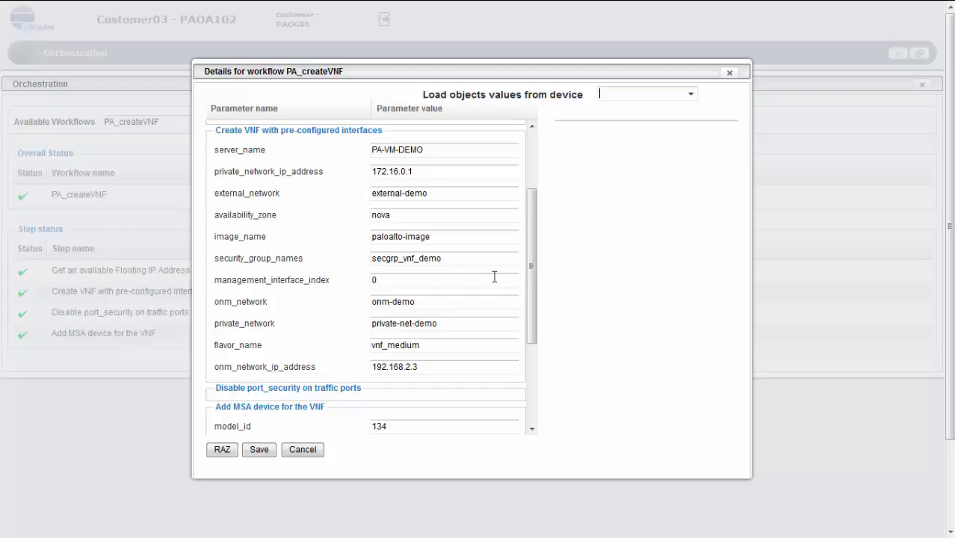
{"action": "scroll", "coordinate": [529, 309], "scroll_direction": "down", "scroll_amount": 1}
{"action": "scroll", "coordinate": [528, 309], "scroll_direction": "down", "scroll_amount": 3}
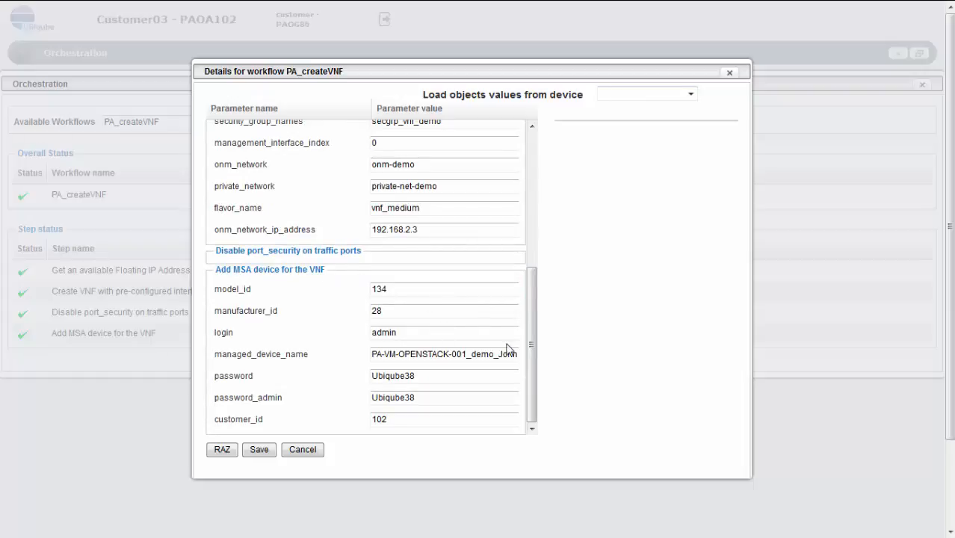
{"action": "left_click_drag", "start_coordinate": [493, 355], "coordinate": [574, 355]}
{"action": "key", "text": "BackSpace"}
{"action": "key", "text": "BackSpace"}
{"action": "key", "text": "BackSpace"}
{"action": "key", "text": "BackSpace"}
{"action": "key", "text": "BackSpace"}
{"action": "key", "text": "BackSpace"}
{"action": "left_click", "coordinate": [259, 449]}
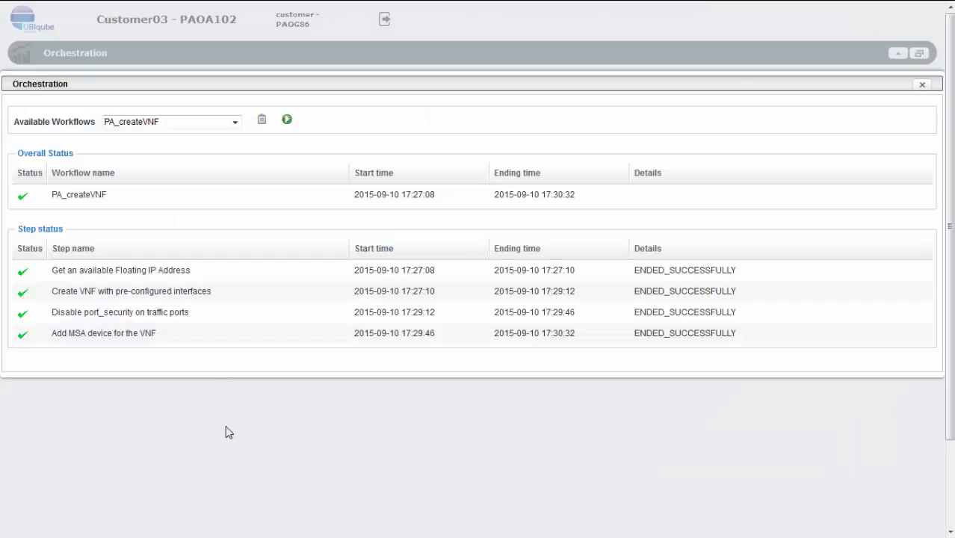
{"action": "left_click", "coordinate": [287, 121]}
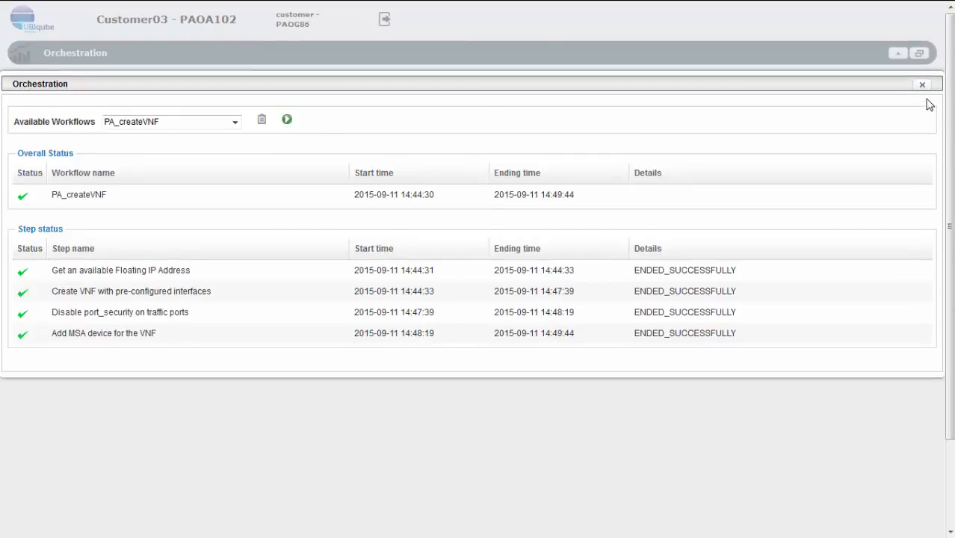
{"action": "left_click", "coordinate": [922, 86]}
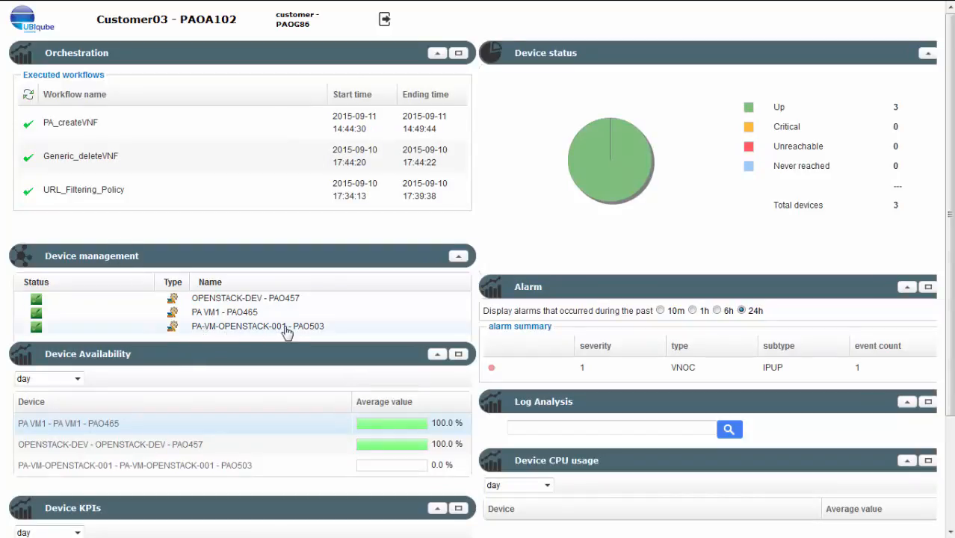
- Check the OPENSTACK-DEV device's Nova instances in Service Management for the PA-VM-DEMO instance
{"action": "right_click", "coordinate": [231, 298]}
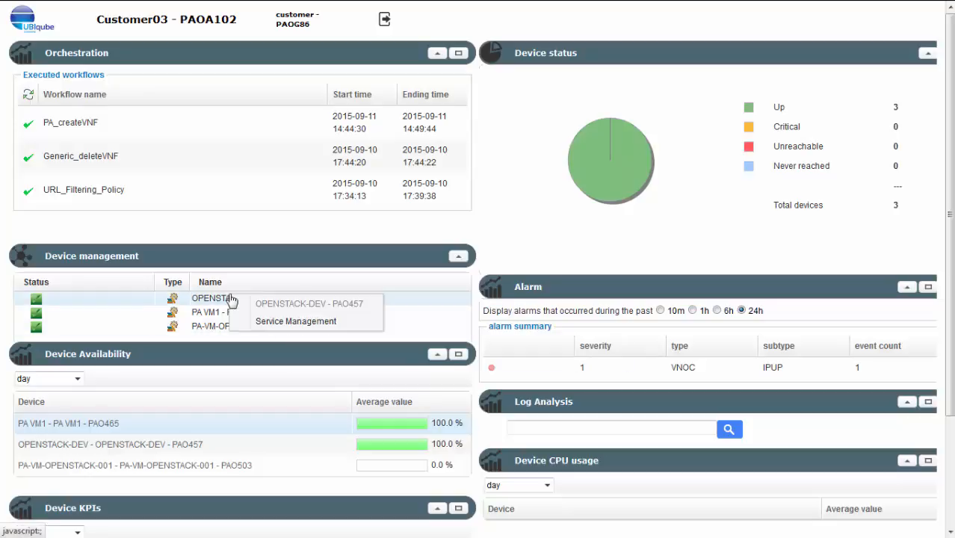
{"action": "left_click", "coordinate": [258, 324]}
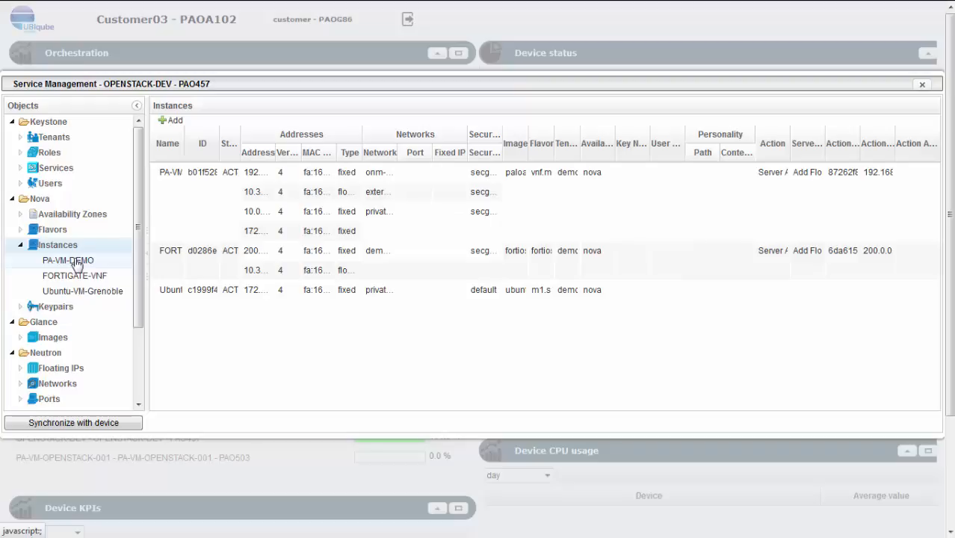
{"action": "left_click", "coordinate": [921, 87]}
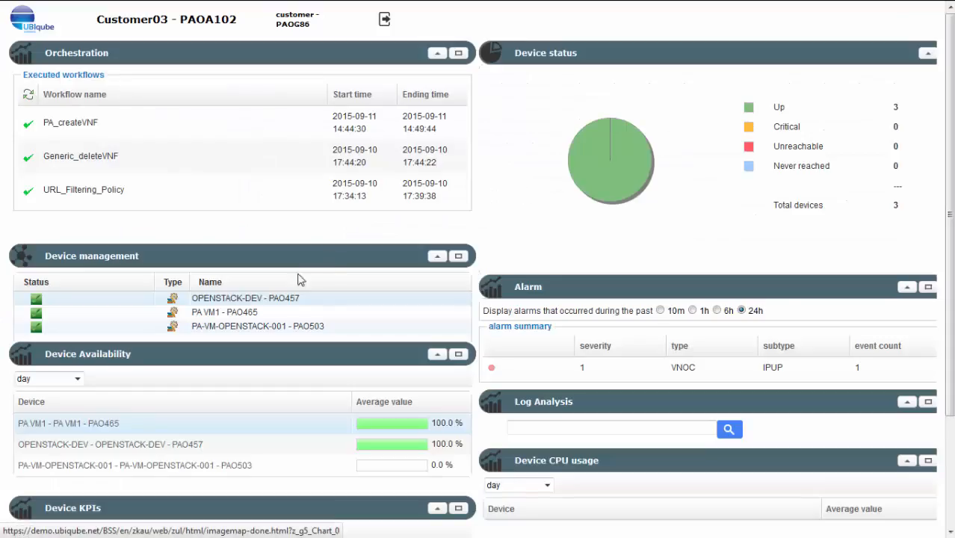
- Examine the security policies and URL filtering profiles of the PA-VM-OPENSTACK-001 device in Service Management
{"action": "right_click", "coordinate": [222, 331]}
{"action": "left_click", "coordinate": [245, 352]}
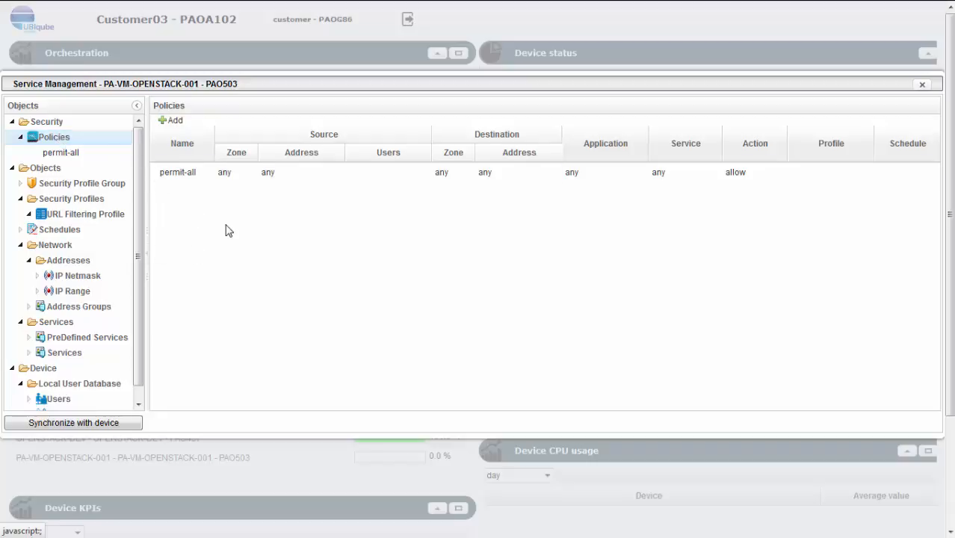
{"action": "left_click", "coordinate": [98, 215]}
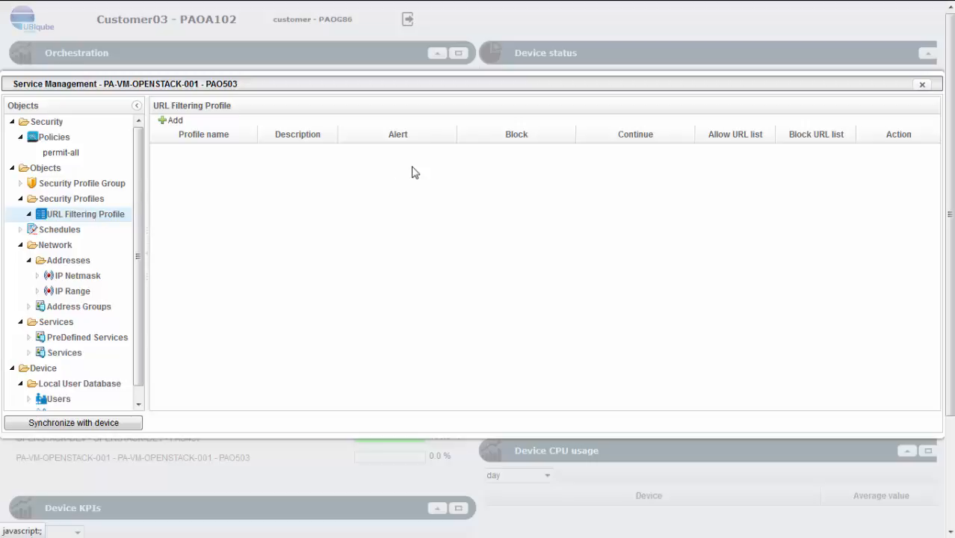
{"action": "left_click", "coordinate": [921, 85]}
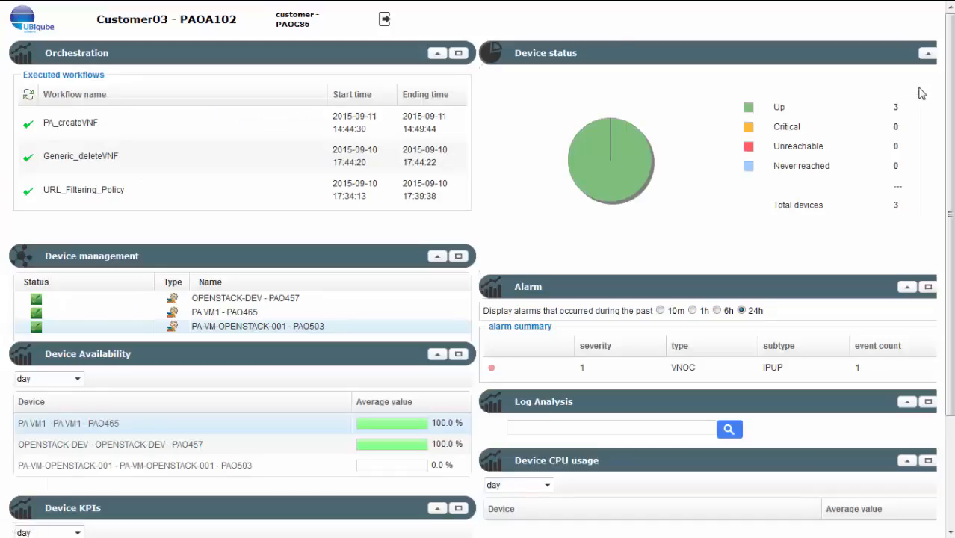
- Switch to the Ubuntu-VM-Grenoble console and open espn.go.com in its browser to test web access
{"action": "mouse_move", "coordinate": [375, 1]}
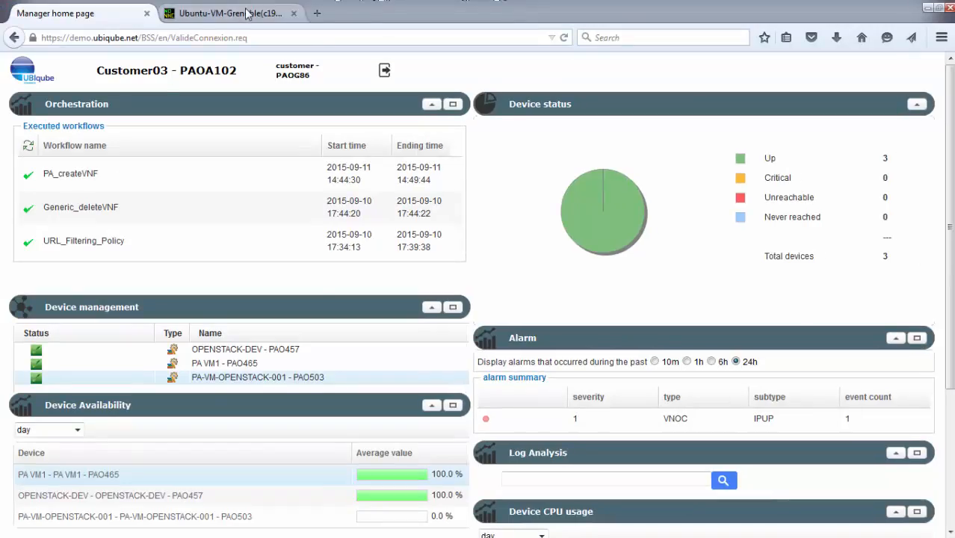
{"action": "left_click", "coordinate": [247, 13]}
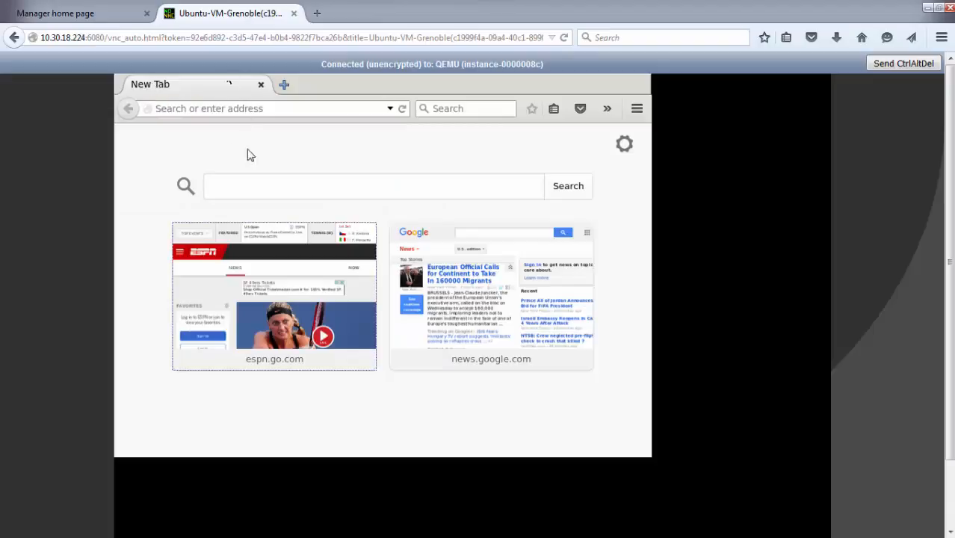
{"action": "left_click", "coordinate": [274, 290]}
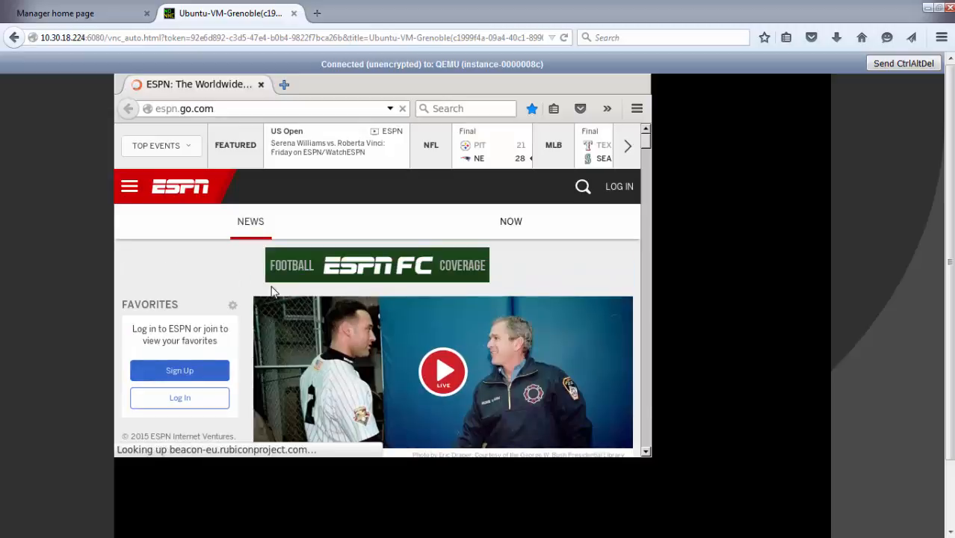
- Return to the MSActivator Portal in full screen and open the parameter details of the URL_Filtering_Policy workflow in Orchestration
{"action": "left_click", "coordinate": [73, 9]}
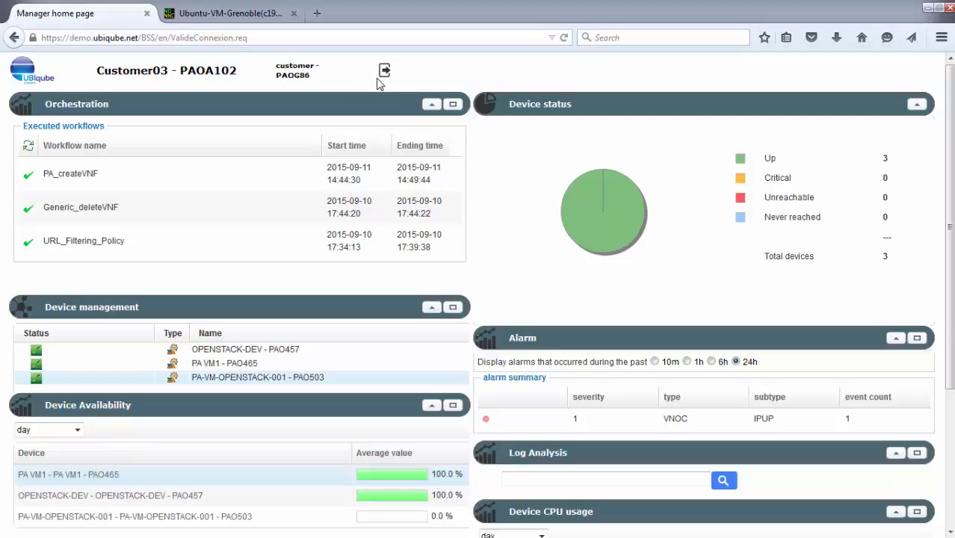
{"action": "key", "text": "F11"}
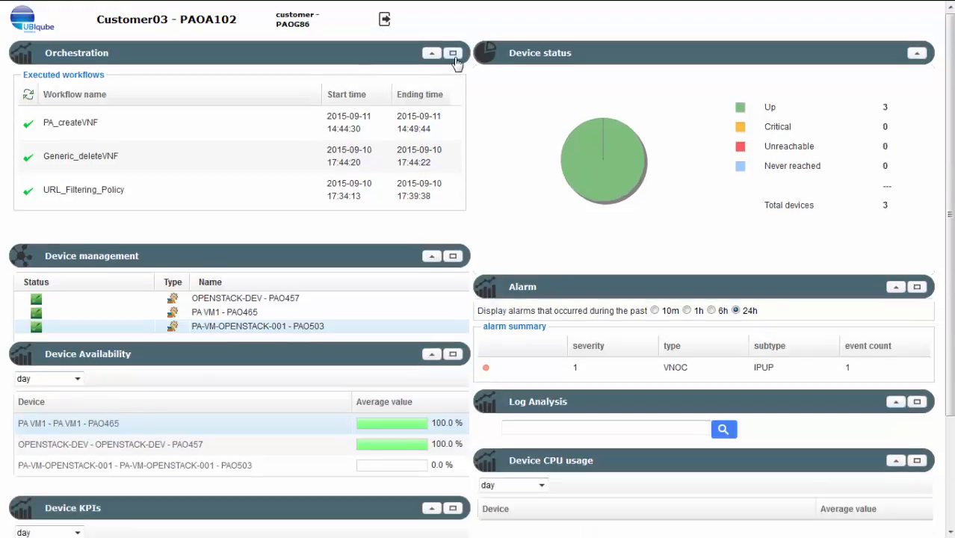
{"action": "left_click", "coordinate": [453, 53]}
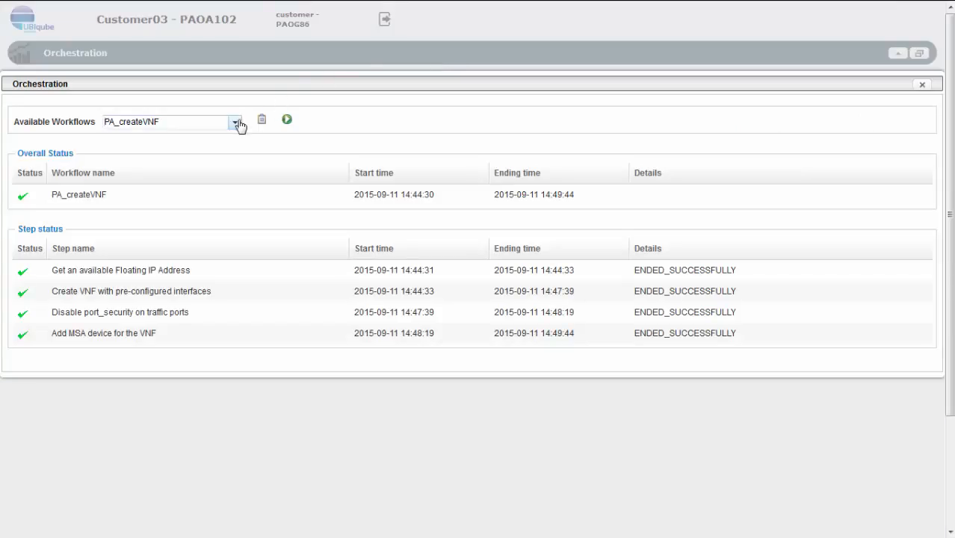
{"action": "left_click", "coordinate": [235, 123]}
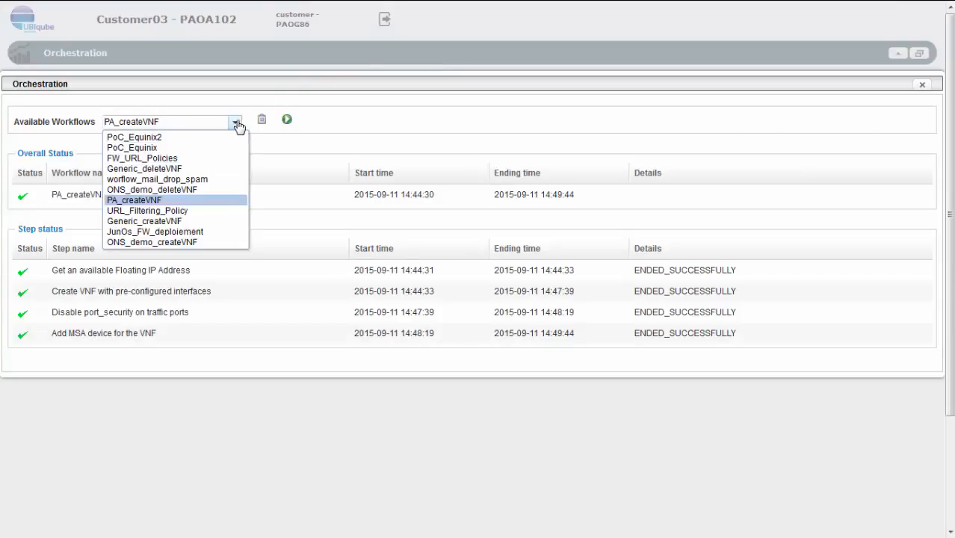
{"action": "left_click", "coordinate": [185, 212]}
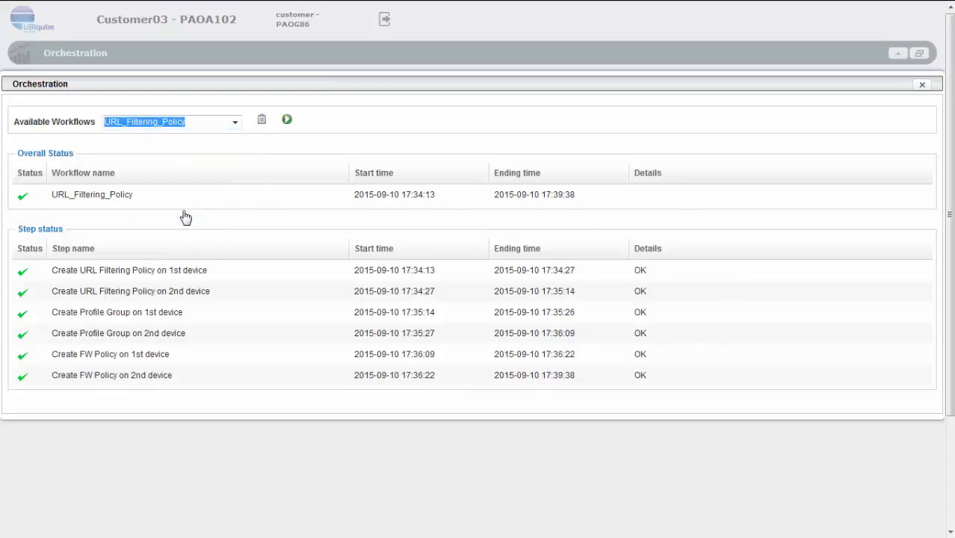
{"action": "left_click", "coordinate": [261, 120]}
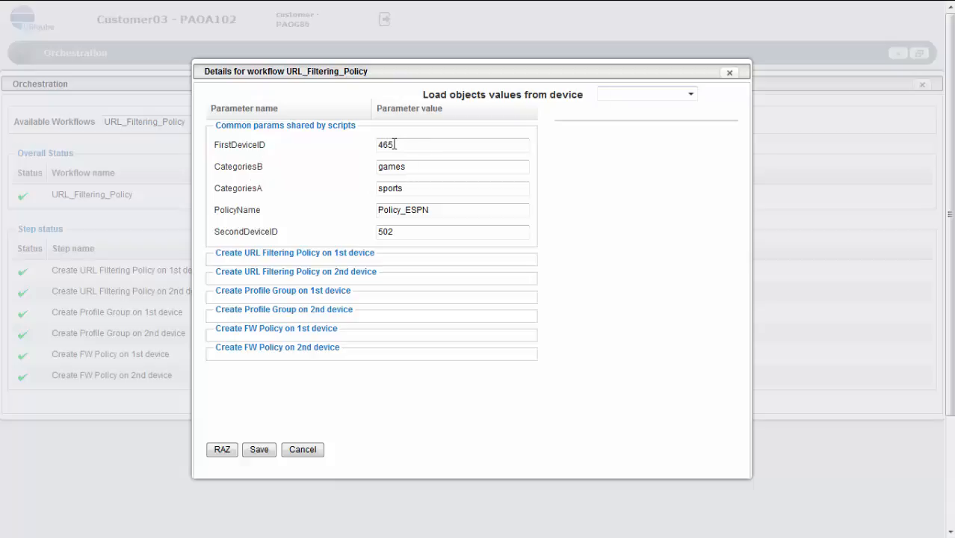
- Set URL_Filtering_Policy's SecondDeviceID to 503 and run the saved workflow, closing the Orchestration window once it has finished
{"action": "left_click", "coordinate": [394, 231]}
{"action": "key", "text": "BackSpace"}
{"action": "type", "text": "3"}
{"action": "left_click", "coordinate": [257, 449]}
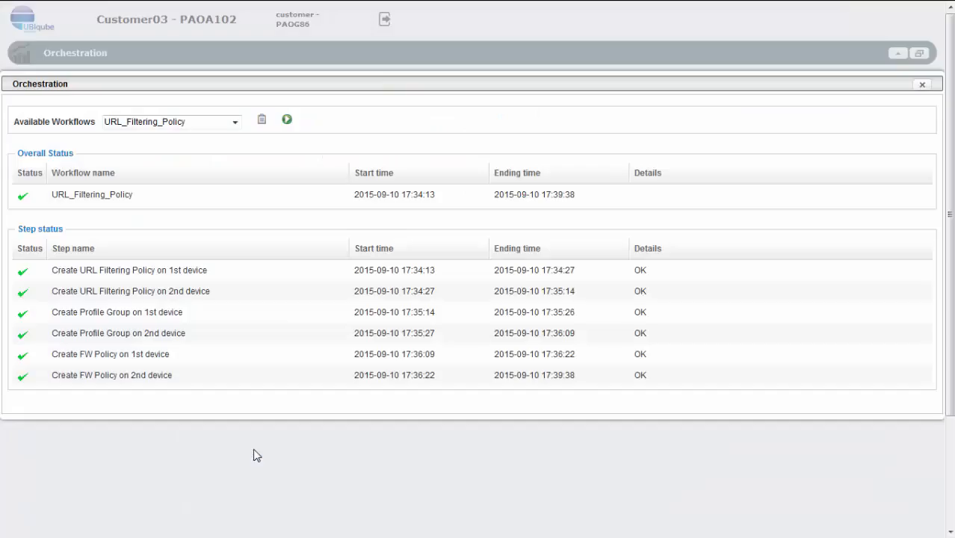
{"action": "left_click", "coordinate": [287, 120]}
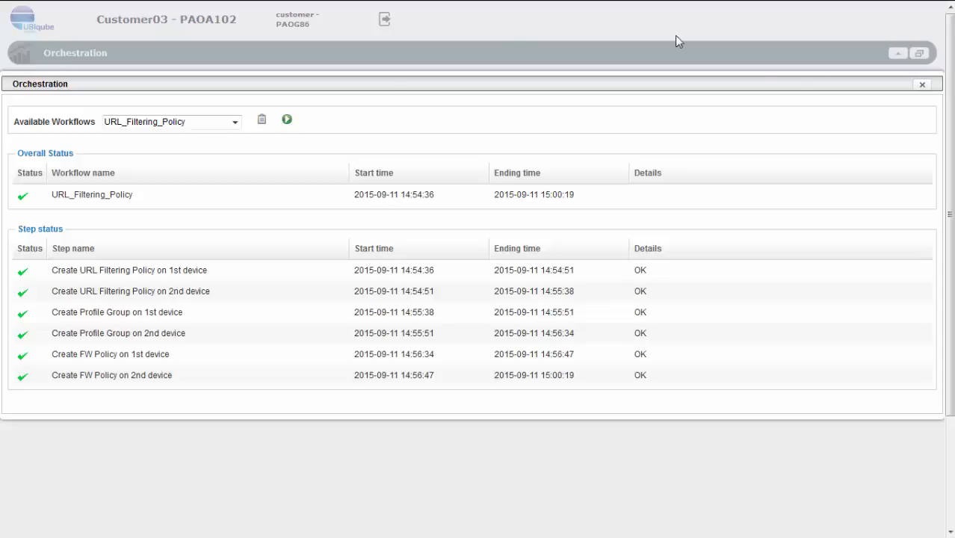
{"action": "left_click", "coordinate": [921, 86]}
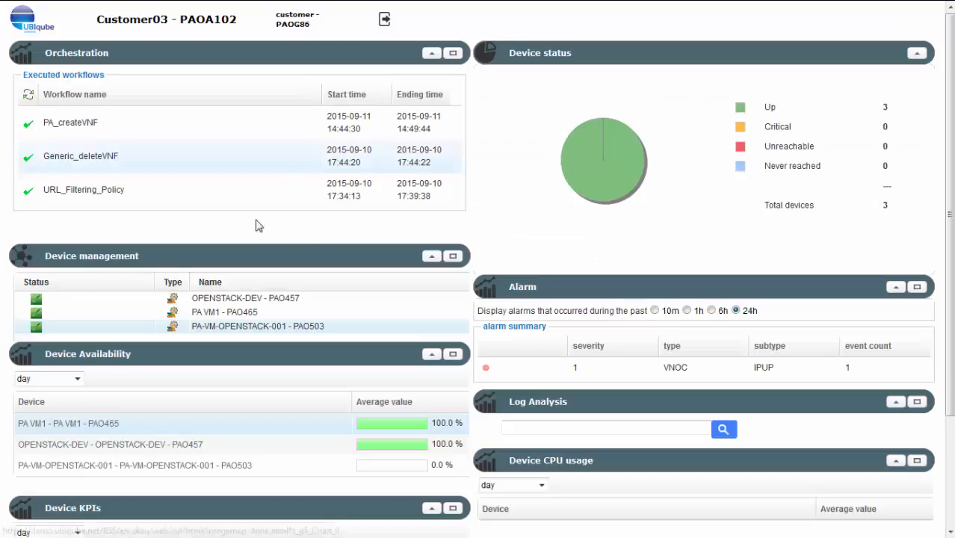
- Open Service Management for PA-VM-OPENSTACK-001 and check its security policies
{"action": "left_click", "coordinate": [222, 331]}
{"action": "left_click", "coordinate": [245, 355]}
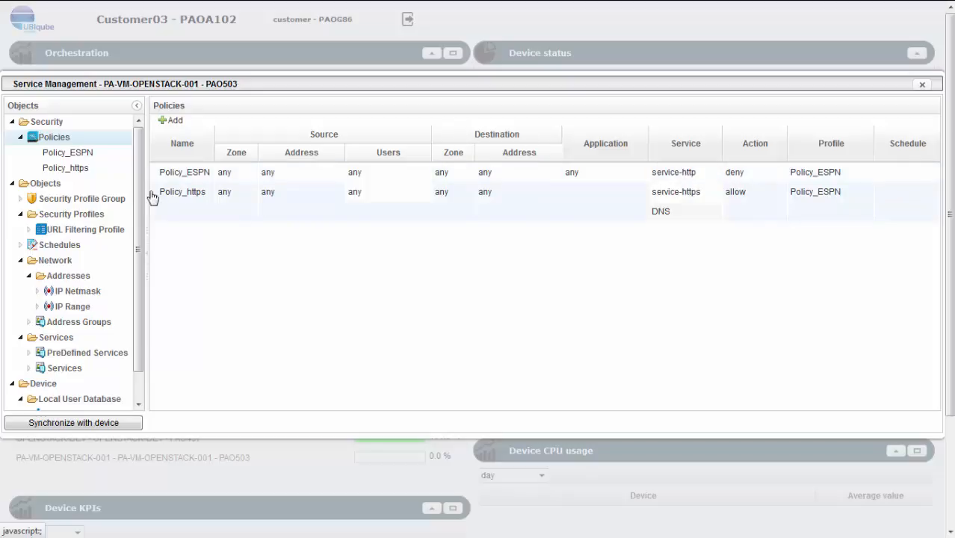
- Open the URL Filtering Profile list and inspect Policy_ESPN's editable settings, including its Continue entry form, without saving anything
{"action": "left_click", "coordinate": [98, 232]}
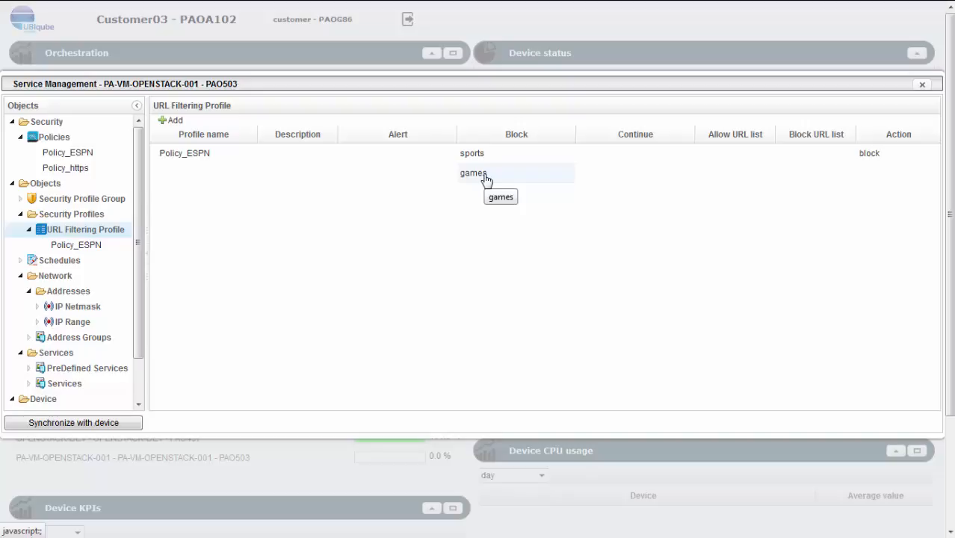
{"action": "left_click", "coordinate": [228, 163]}
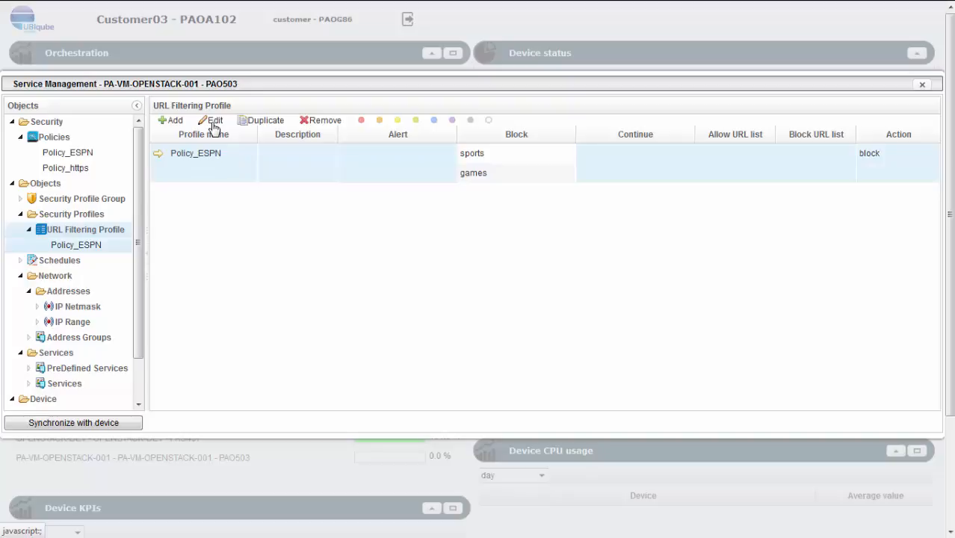
{"action": "left_click", "coordinate": [214, 122]}
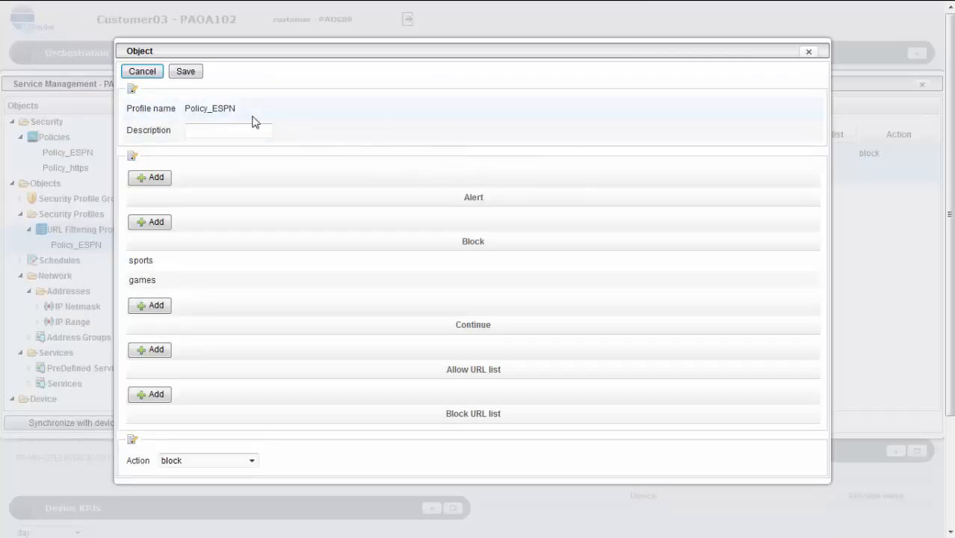
{"action": "left_click", "coordinate": [154, 306]}
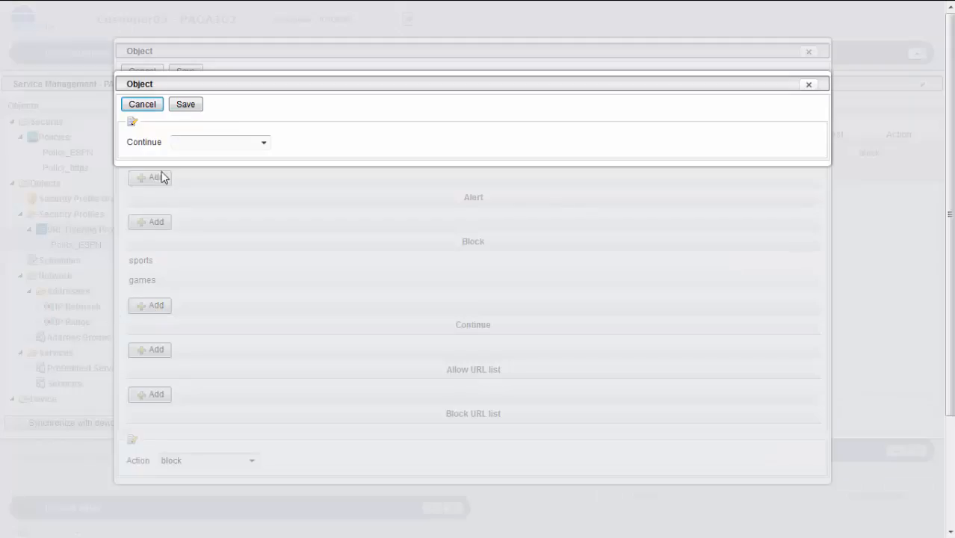
{"action": "left_click", "coordinate": [145, 105]}
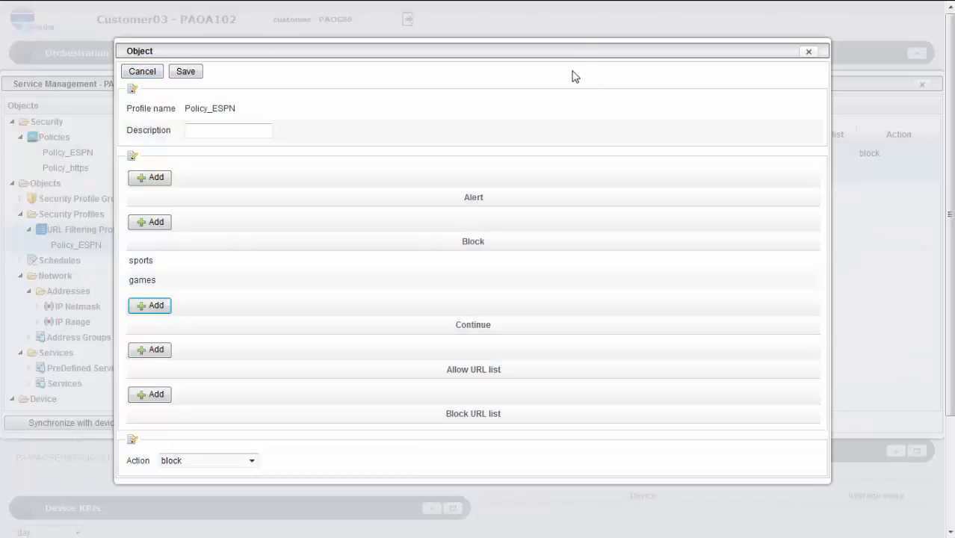
{"action": "left_click", "coordinate": [809, 56]}
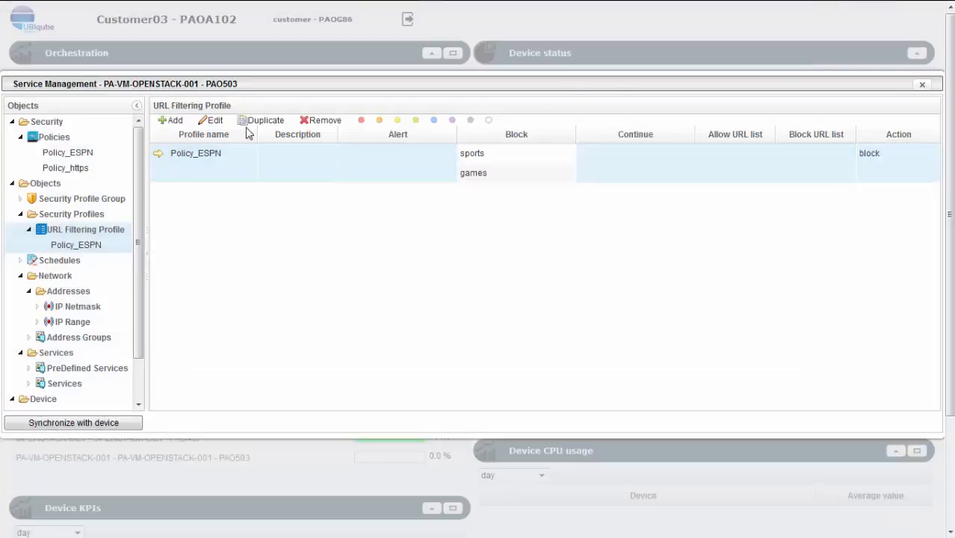
- View the blank form for a new URL filtering profile, cancel it, and close Service Management
{"action": "left_click", "coordinate": [174, 121]}
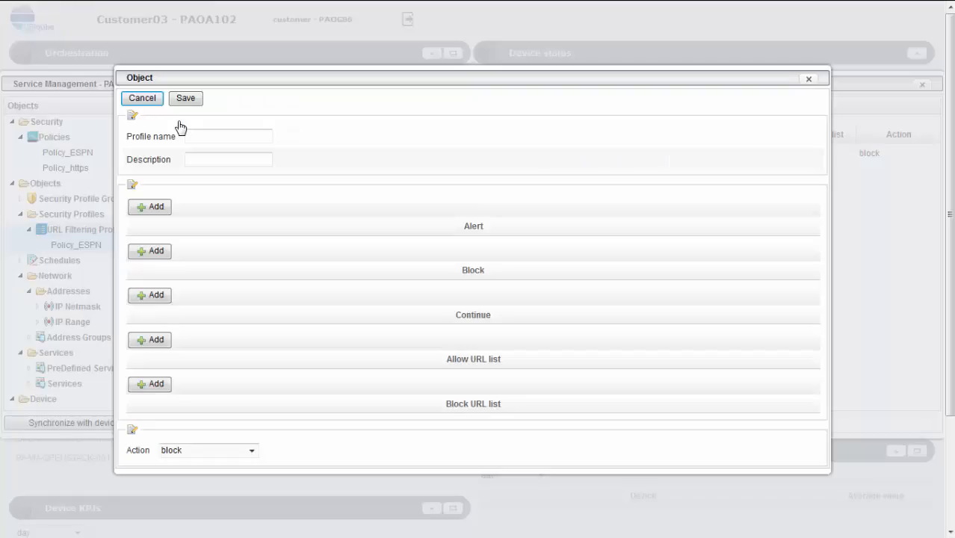
{"action": "left_click", "coordinate": [141, 99]}
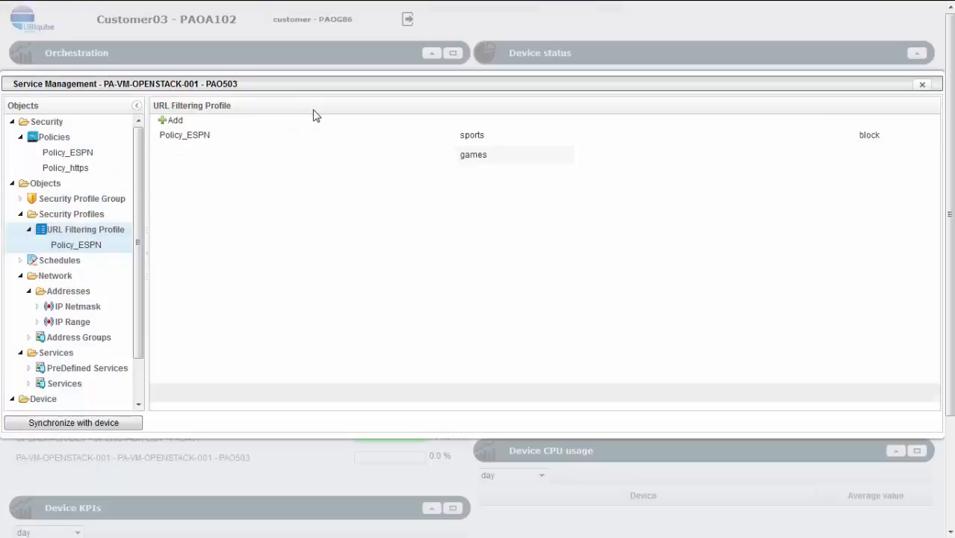
{"action": "left_click", "coordinate": [923, 86]}
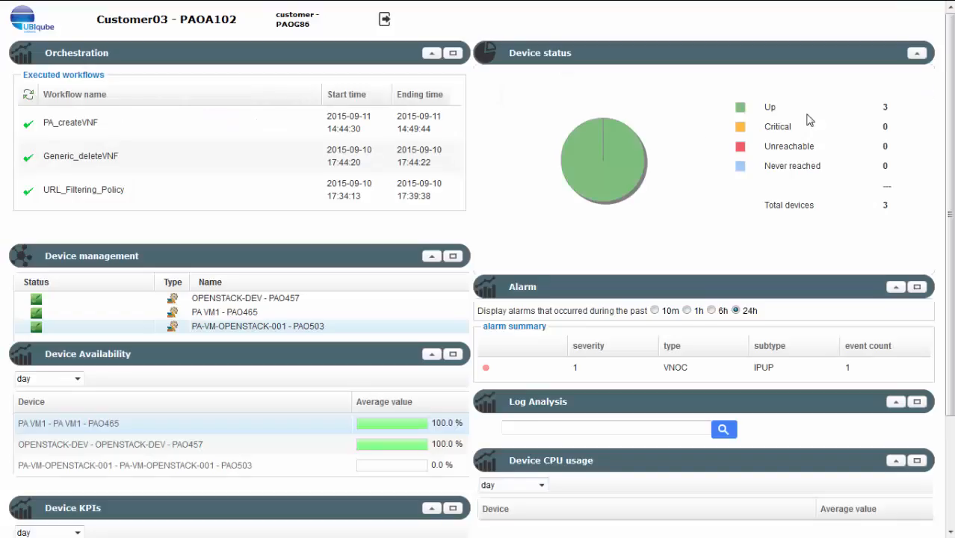
- Return to the Ubuntu-VM-Grenoble console and load espn.go.com and news.google.com in separate new browser tabs to test the filtering
{"action": "mouse_move", "coordinate": [531, 3]}
{"action": "left_click", "coordinate": [208, 13]}
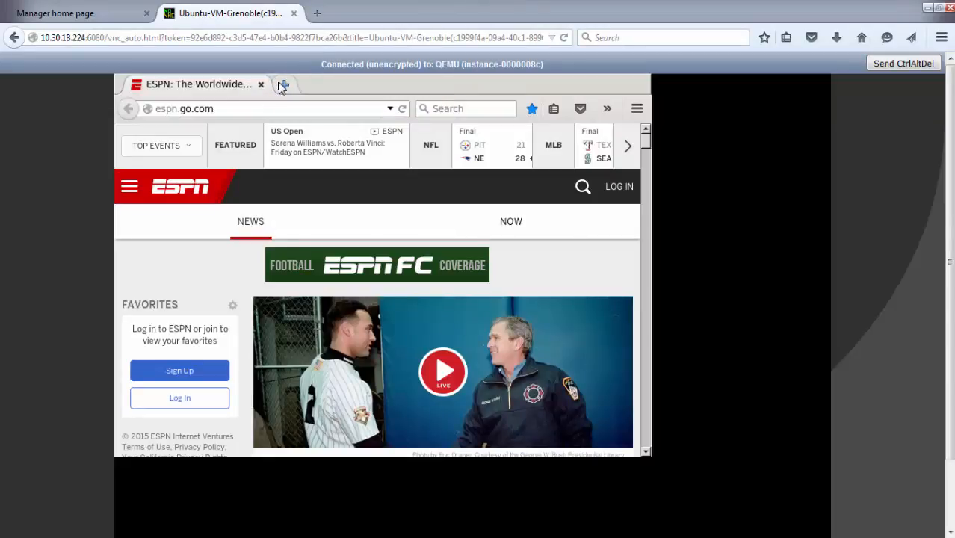
{"action": "left_click", "coordinate": [283, 85]}
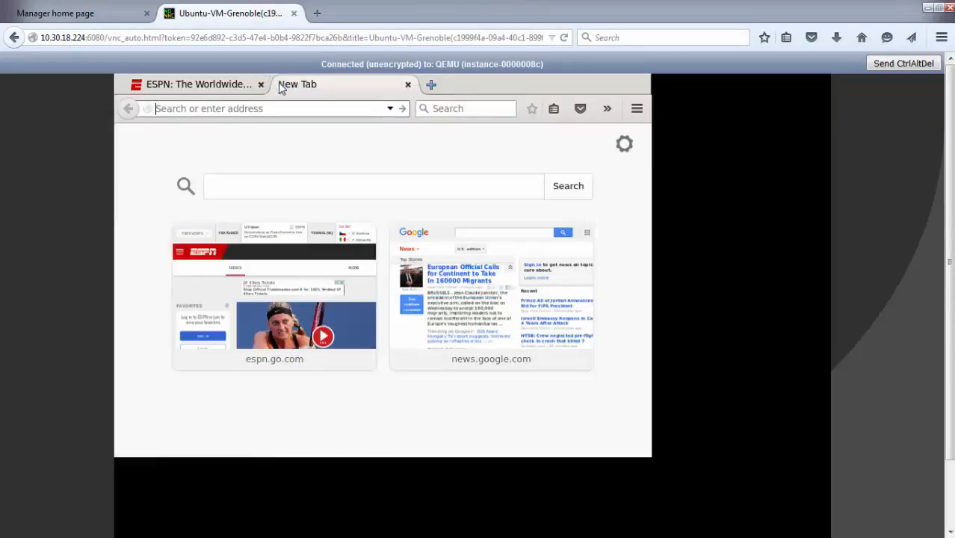
{"action": "left_click", "coordinate": [269, 272]}
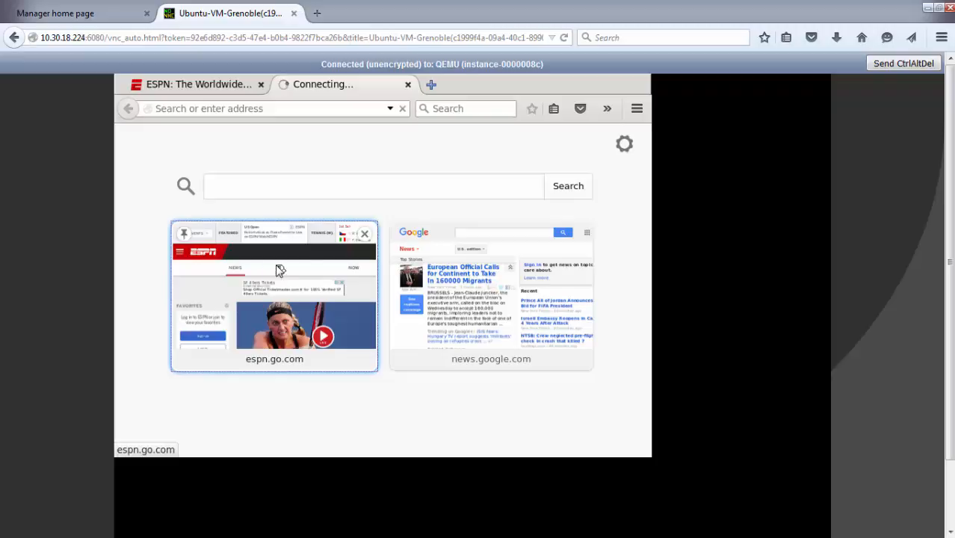
{"action": "left_click", "coordinate": [432, 87]}
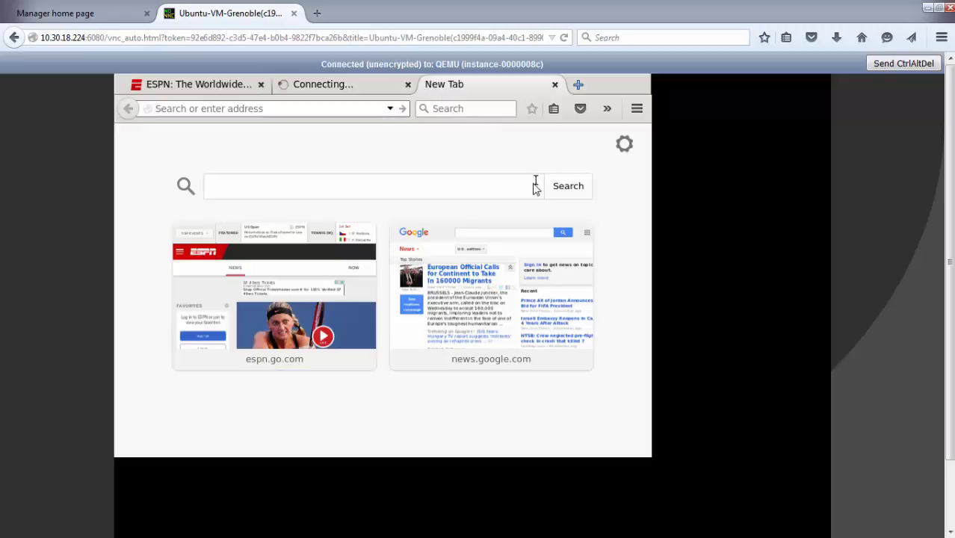
{"action": "left_click", "coordinate": [470, 298]}
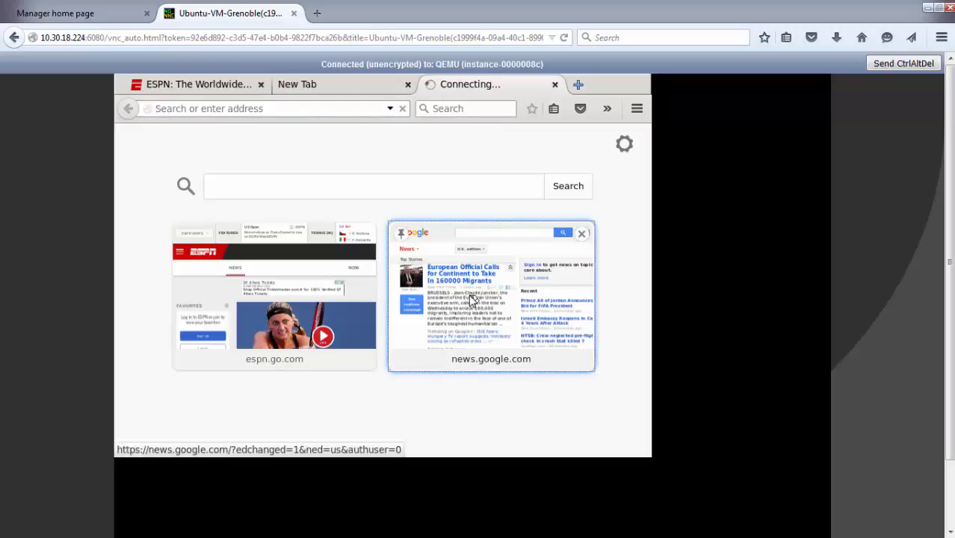